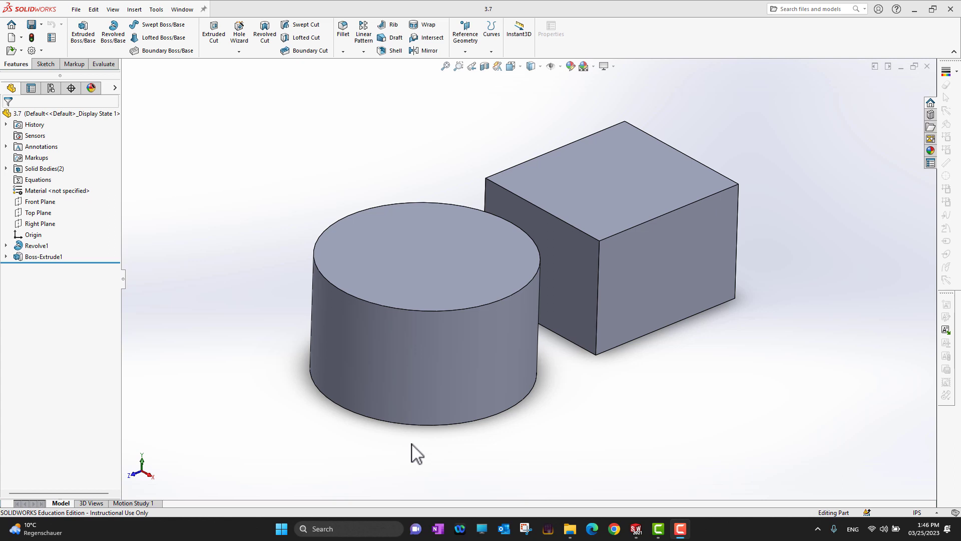
Step: Look over the part's solid bodies and assign Brass as the part material
{"action": "left_click", "coordinate": [6, 169]}
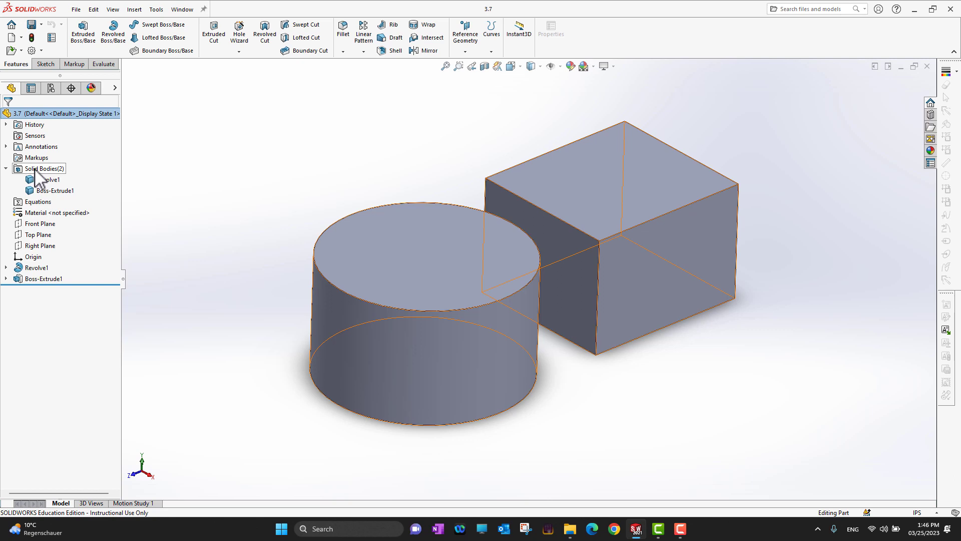
{"action": "left_click", "coordinate": [6, 169]}
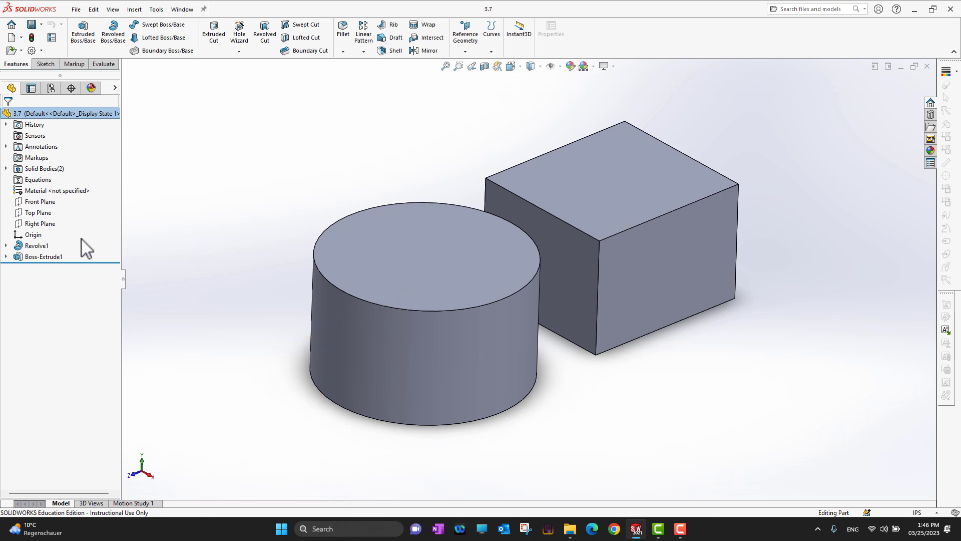
{"action": "right_click", "coordinate": [18, 191]}
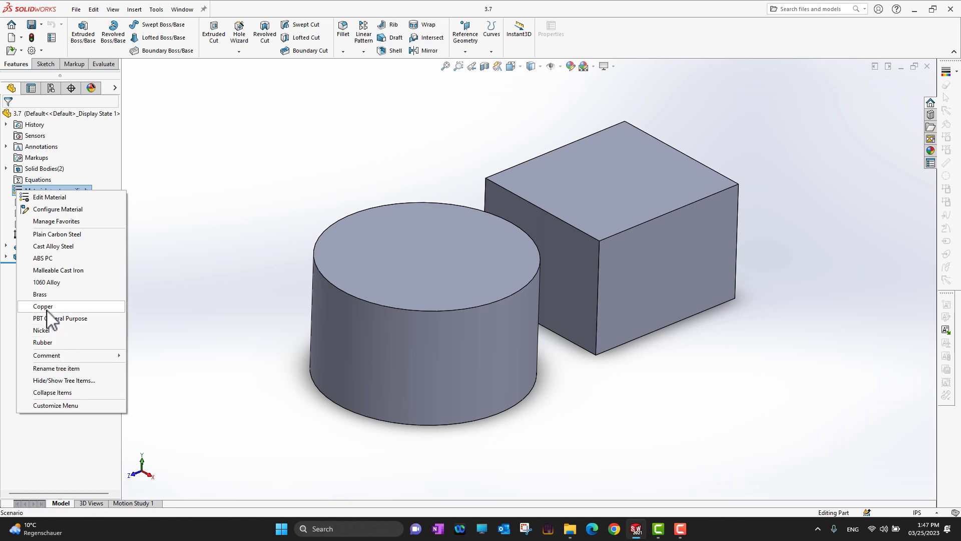
{"action": "left_click", "coordinate": [53, 295]}
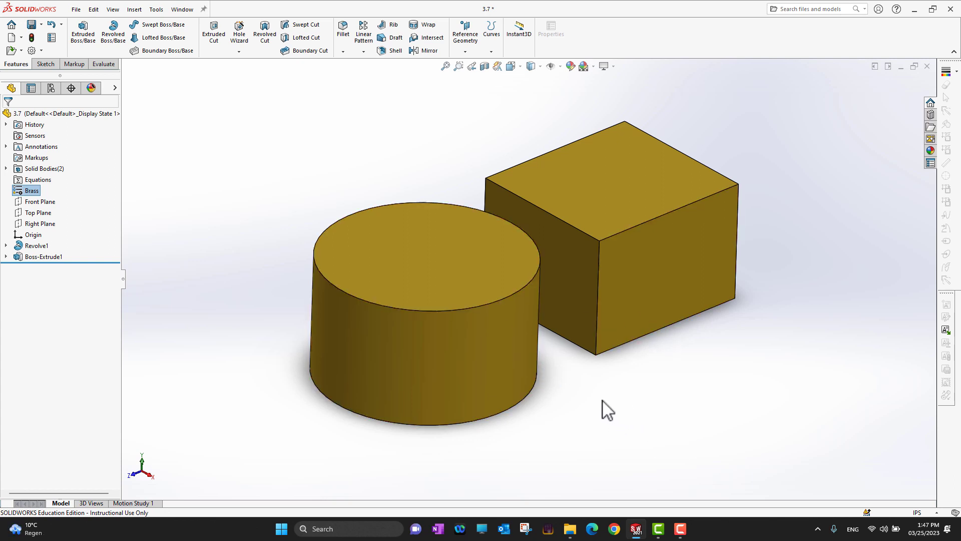
{"action": "left_click", "coordinate": [218, 164]}
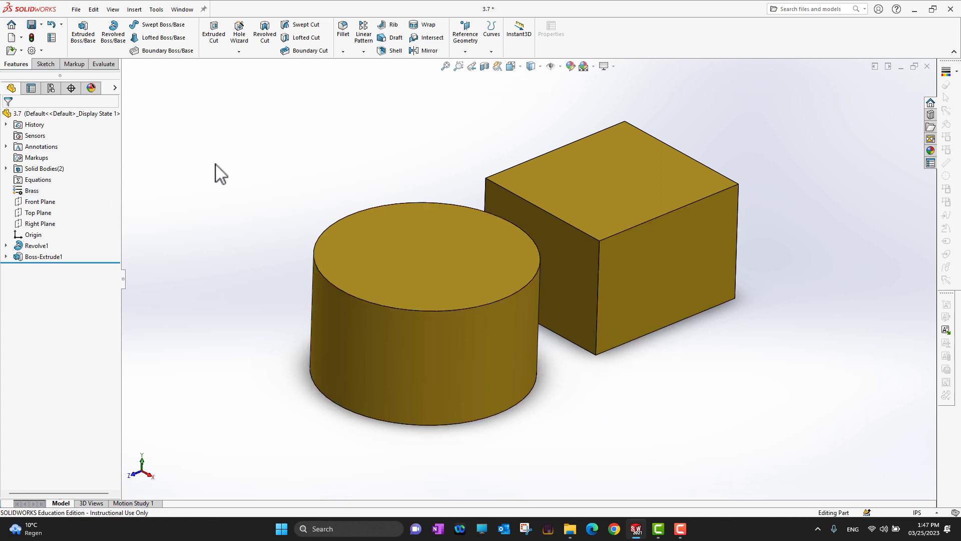
Step: Evaluate the mass properties of the brass part and read its mass
{"action": "left_click", "coordinate": [109, 65]}
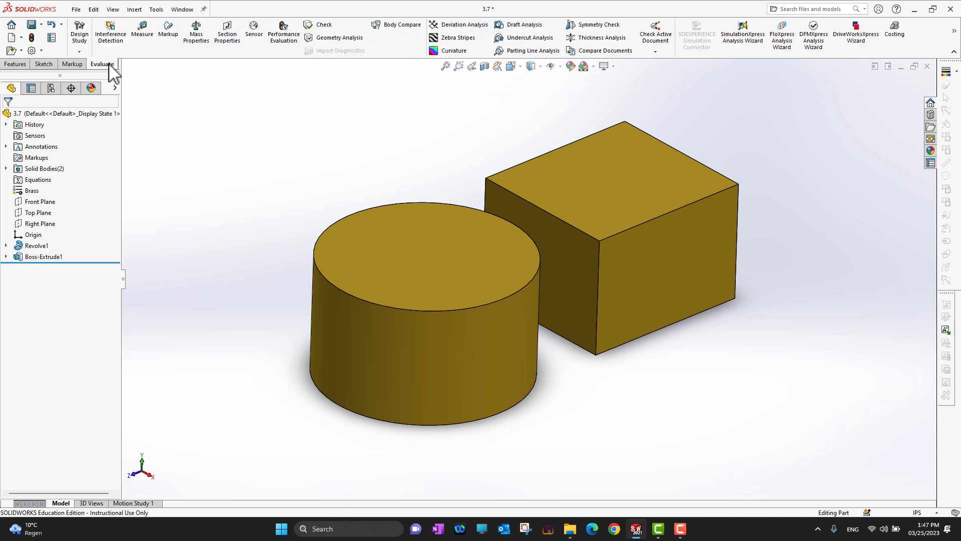
{"action": "left_click", "coordinate": [196, 34]}
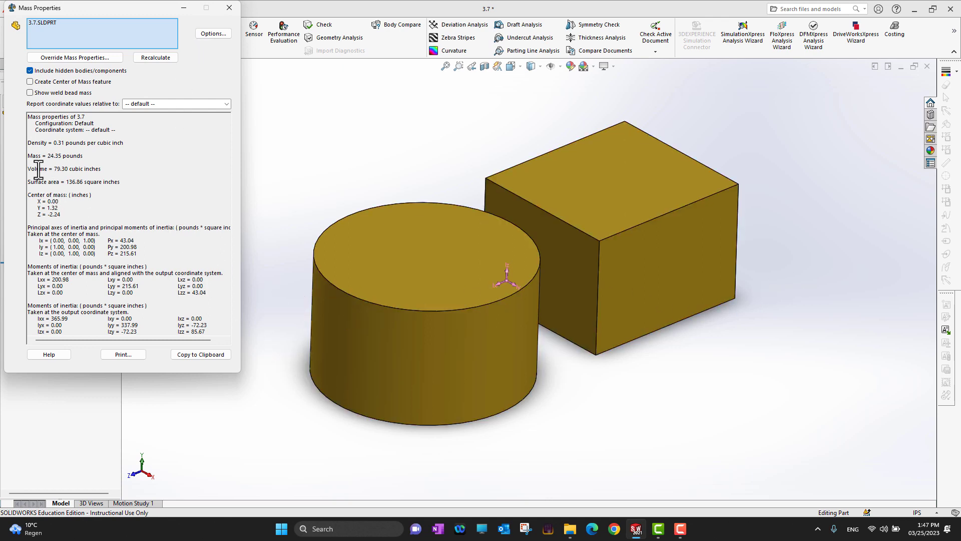
{"action": "left_click_drag", "start_coordinate": [43, 156], "coordinate": [90, 156]}
{"action": "left_click", "coordinate": [229, 8]}
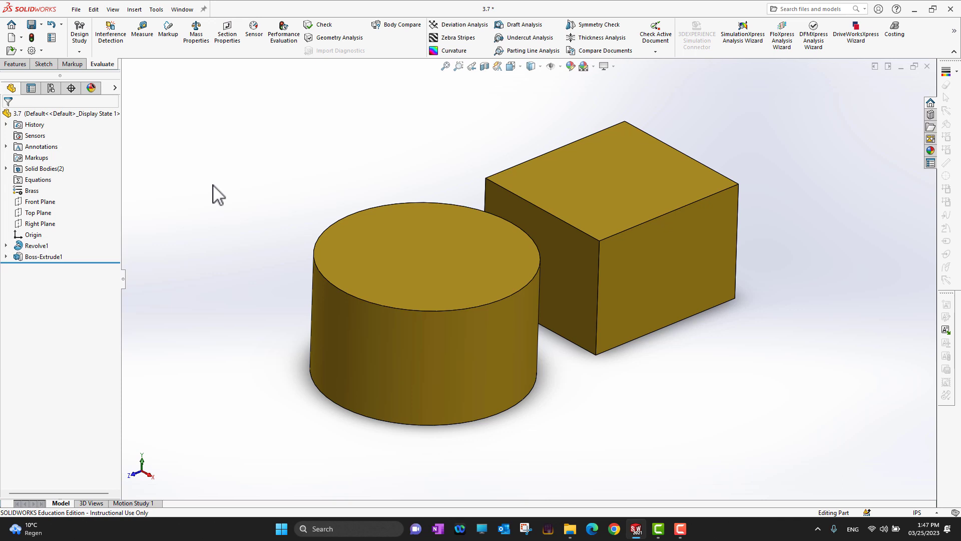
Step: Change the part material to Rubber
{"action": "right_click", "coordinate": [23, 201]}
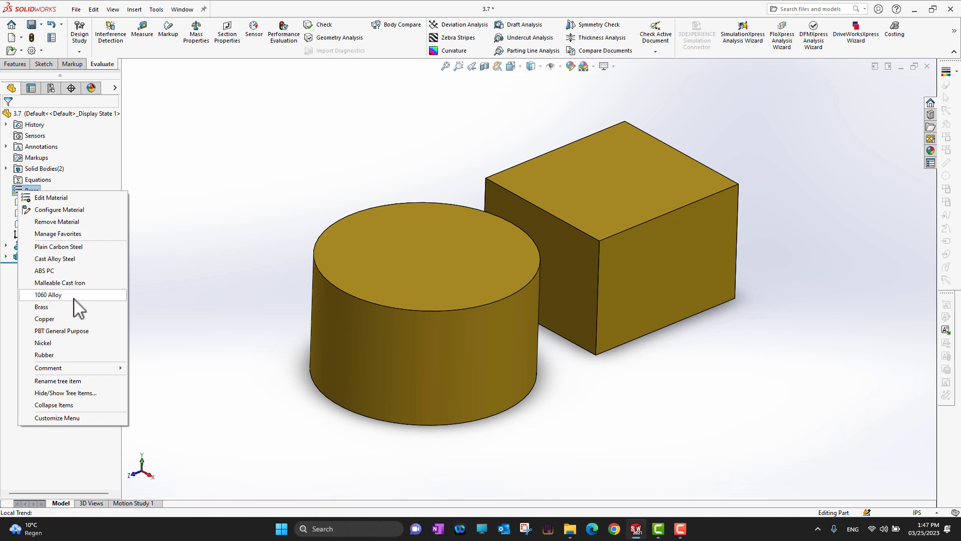
{"action": "left_click", "coordinate": [55, 355]}
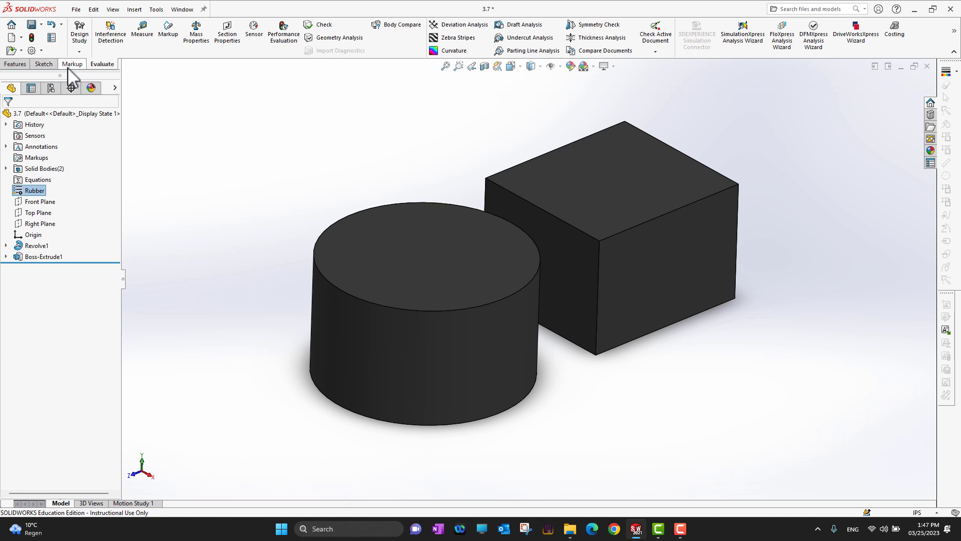
Step: Remove the Evaluate command set from the CommandManager and restore it
{"action": "right_click", "coordinate": [109, 66]}
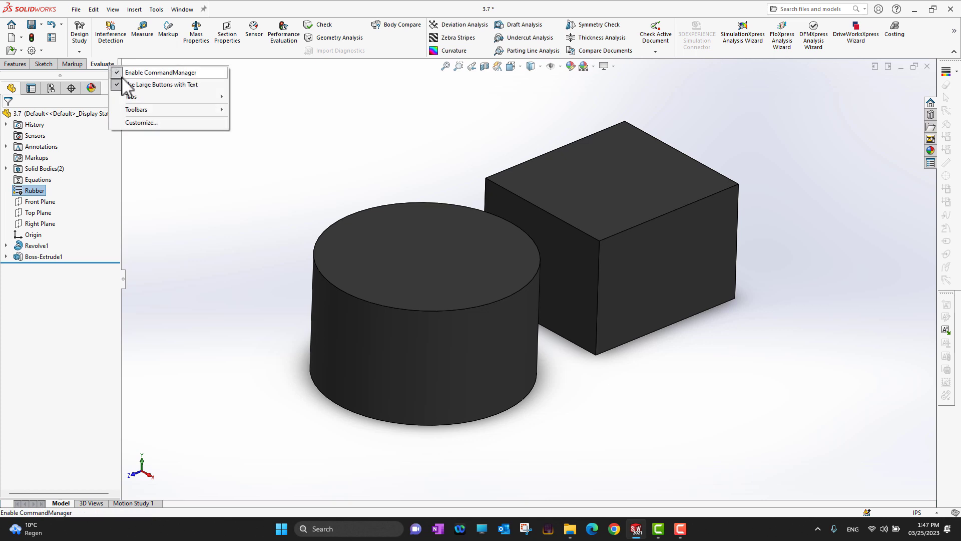
{"action": "mouse_move", "coordinate": [139, 100]}
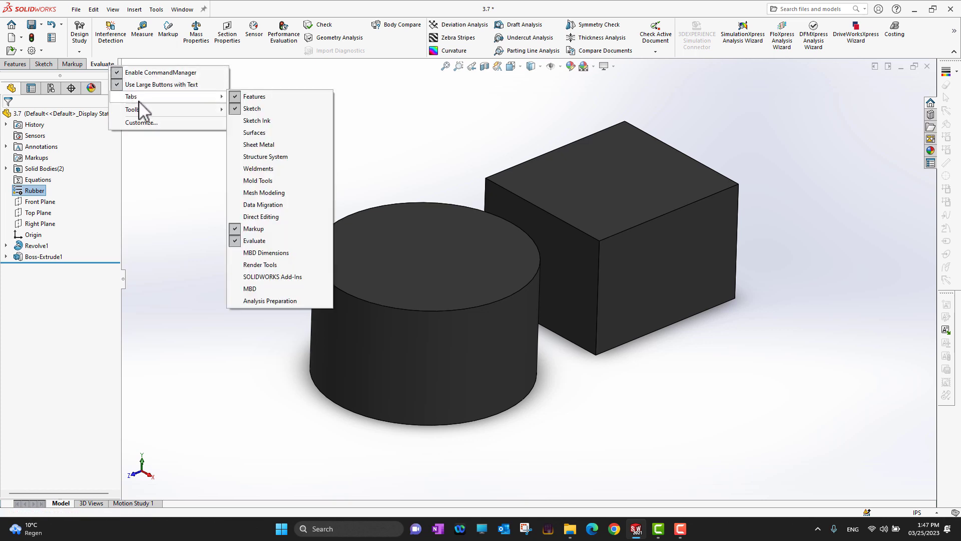
{"action": "left_click", "coordinate": [235, 241]}
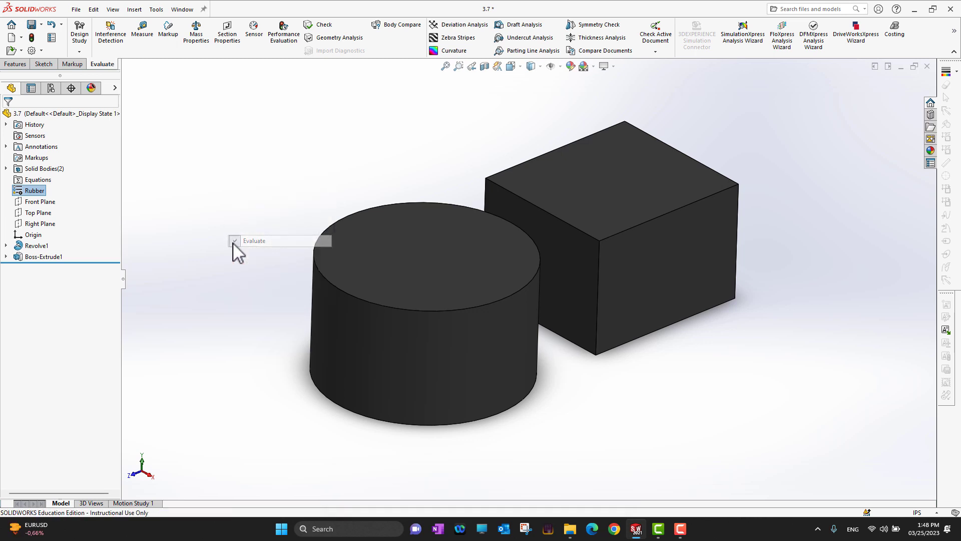
{"action": "right_click", "coordinate": [79, 65]}
{"action": "mouse_move", "coordinate": [102, 98]}
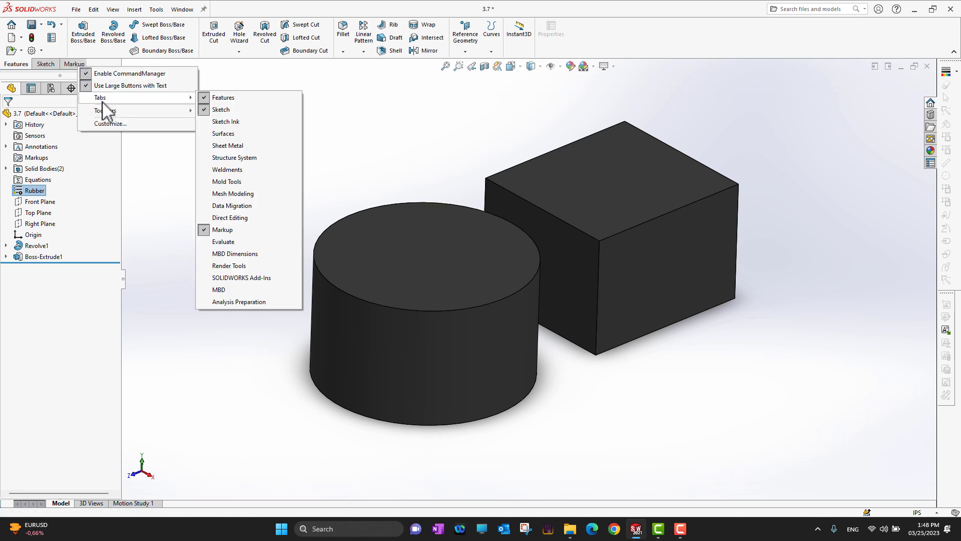
{"action": "left_click", "coordinate": [224, 242]}
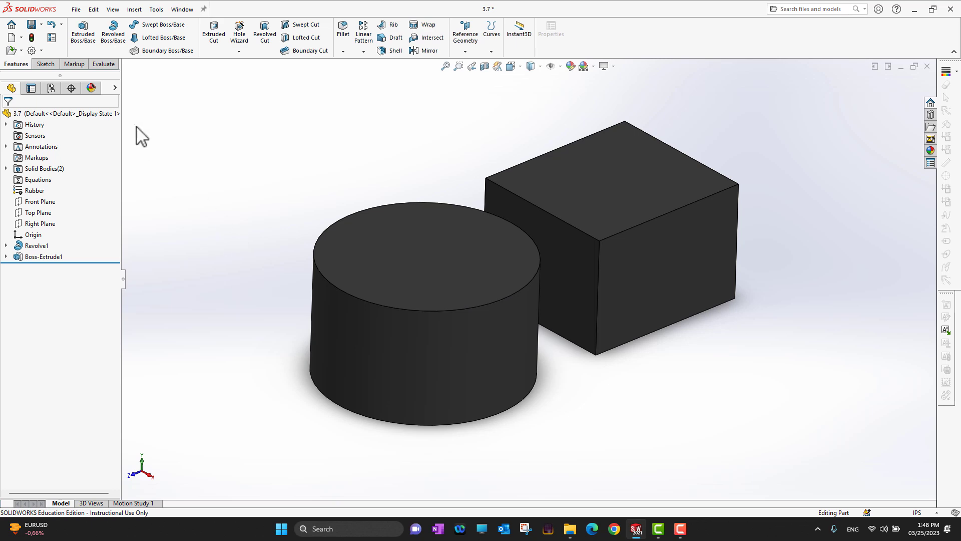
Step: Evaluate the mass properties of the rubber part and read its mass
{"action": "left_click", "coordinate": [104, 64]}
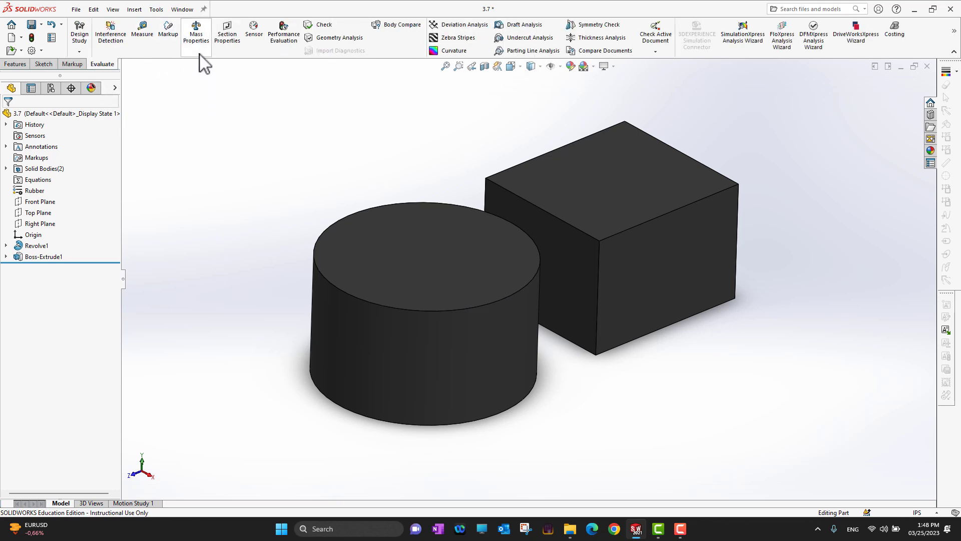
{"action": "left_click", "coordinate": [196, 38]}
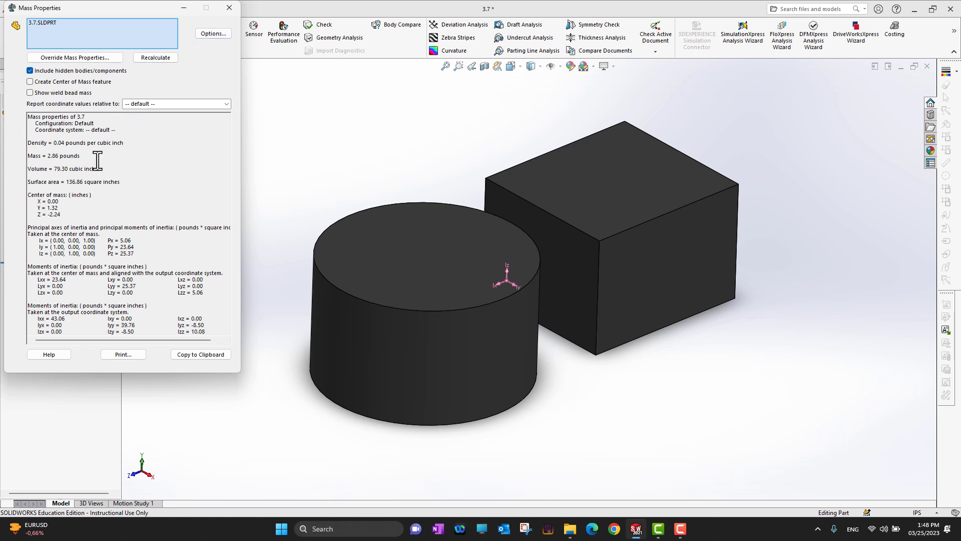
{"action": "left_click_drag", "start_coordinate": [93, 161], "coordinate": [48, 160]}
{"action": "left_click", "coordinate": [229, 8]}
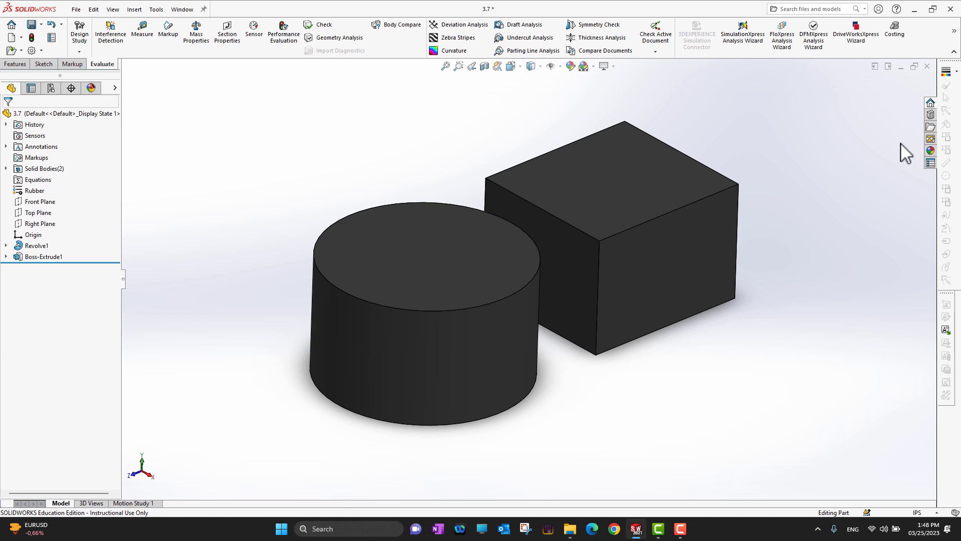
Step: Apply the polished gold metal appearance to the whole body of the rectangular block
{"action": "left_click", "coordinate": [931, 151]}
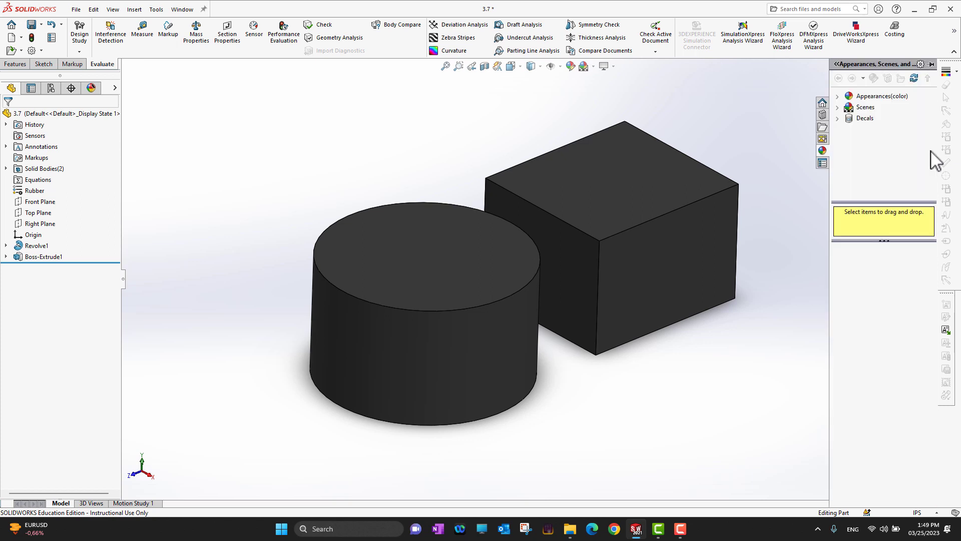
{"action": "left_click", "coordinate": [838, 97]}
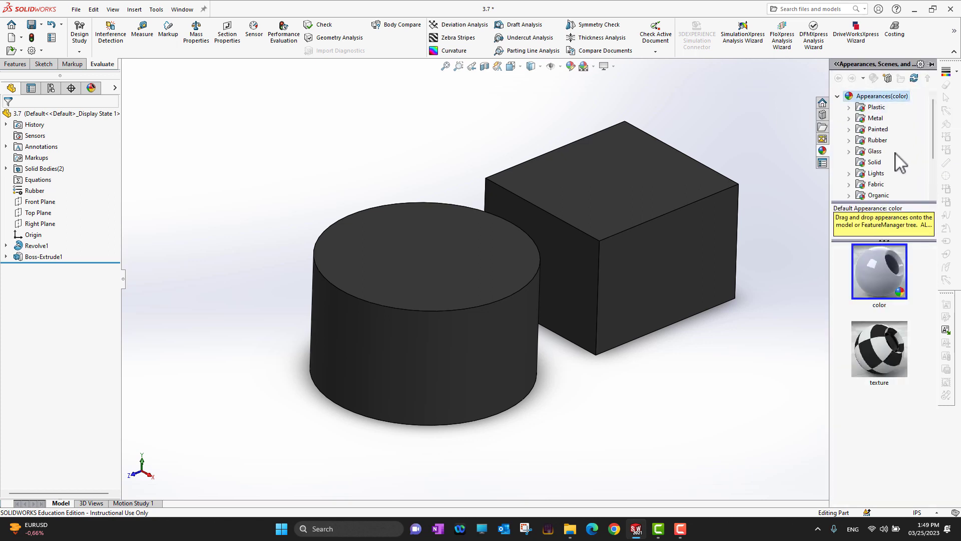
{"action": "left_click", "coordinate": [849, 118]}
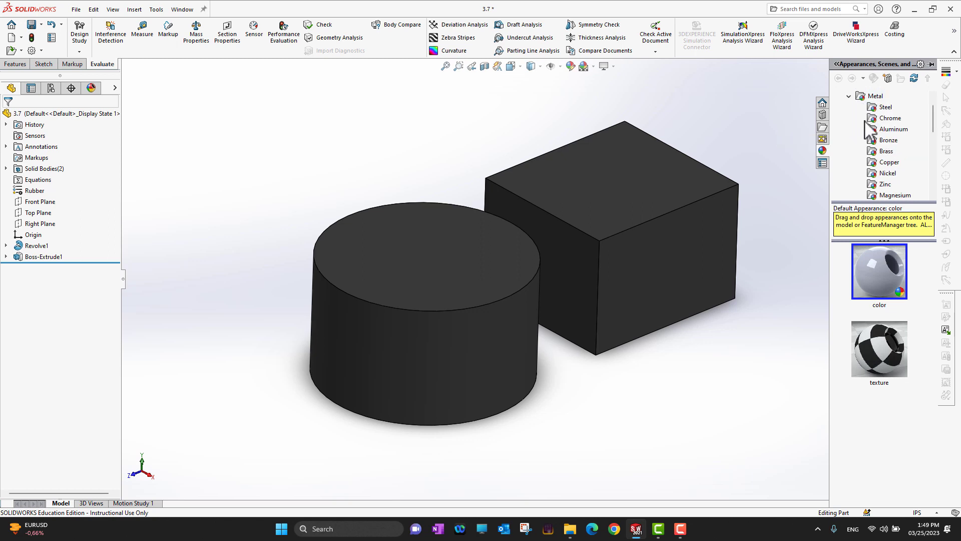
{"action": "left_click", "coordinate": [899, 134]}
{"action": "scroll", "coordinate": [896, 165], "scroll_direction": "down", "scroll_amount": 2}
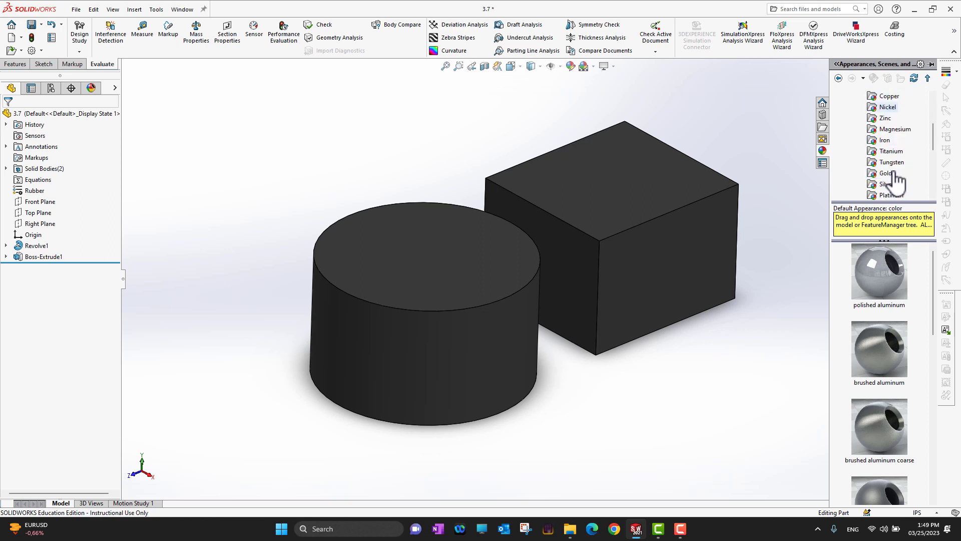
{"action": "left_click", "coordinate": [886, 173]}
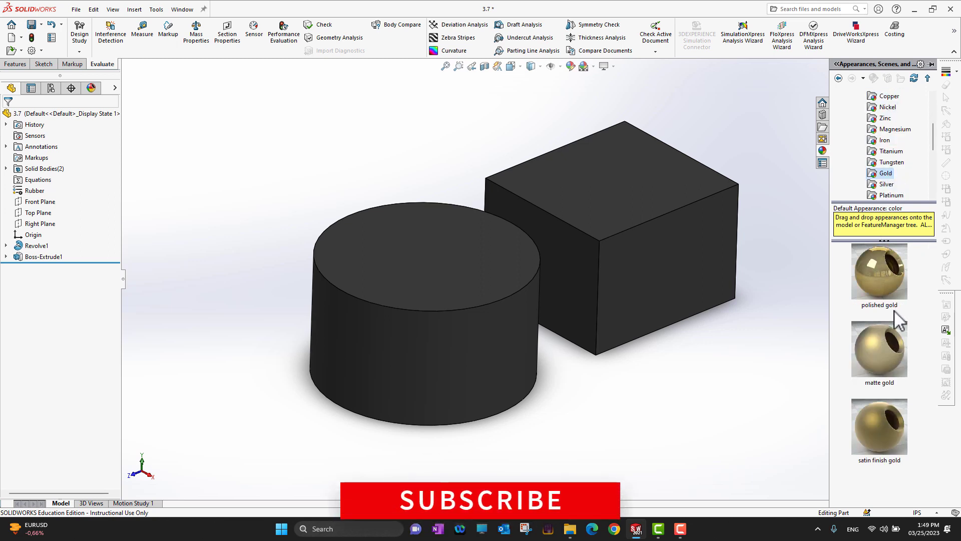
{"action": "mouse_move", "coordinate": [893, 303]}
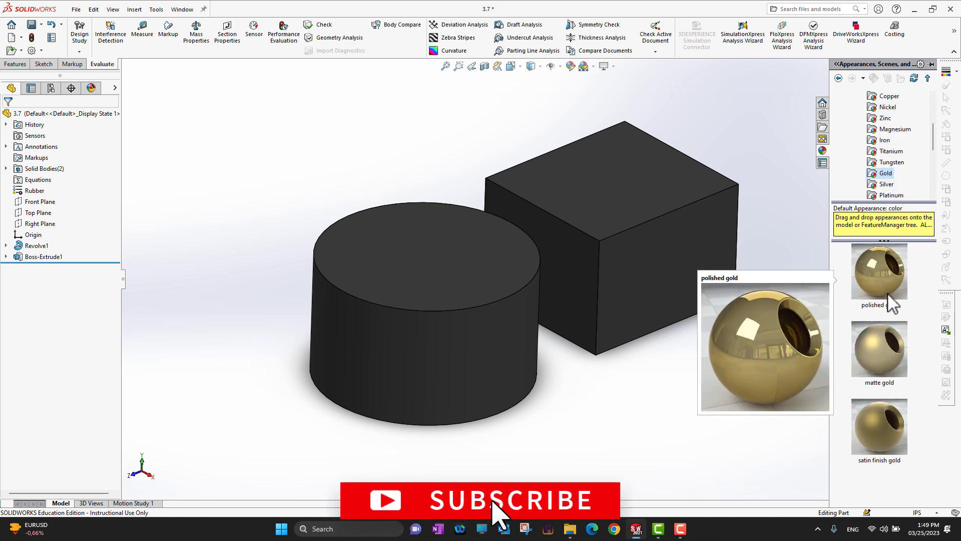
{"action": "mouse_move", "coordinate": [887, 289]}
{"action": "left_mouse_down"}
{"action": "mouse_move", "coordinate": [863, 268]}
{"action": "mouse_move", "coordinate": [662, 221]}
{"action": "mouse_move", "coordinate": [884, 279]}
{"action": "left_mouse_up"}
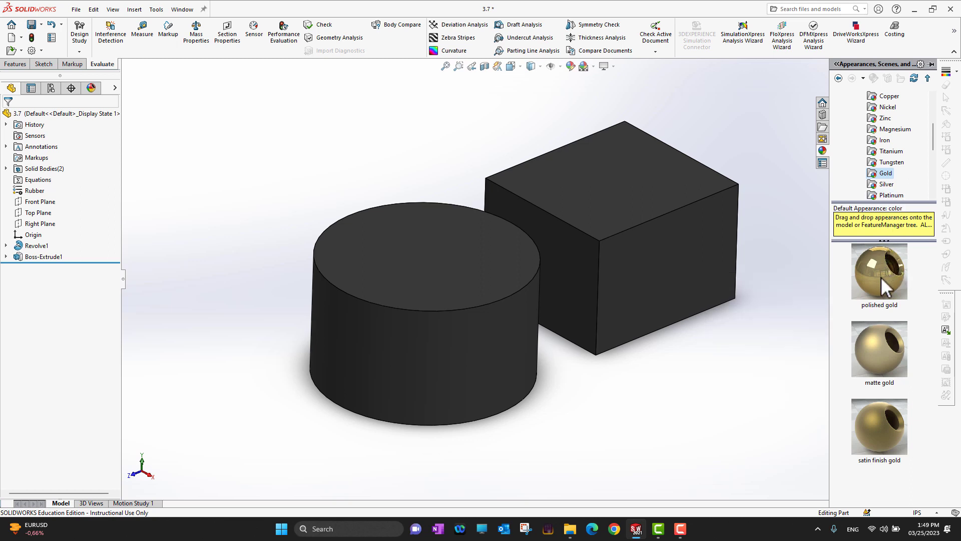
{"action": "mouse_move", "coordinate": [881, 277]}
{"action": "left_click_drag", "start_coordinate": [884, 278], "coordinate": [664, 200]}
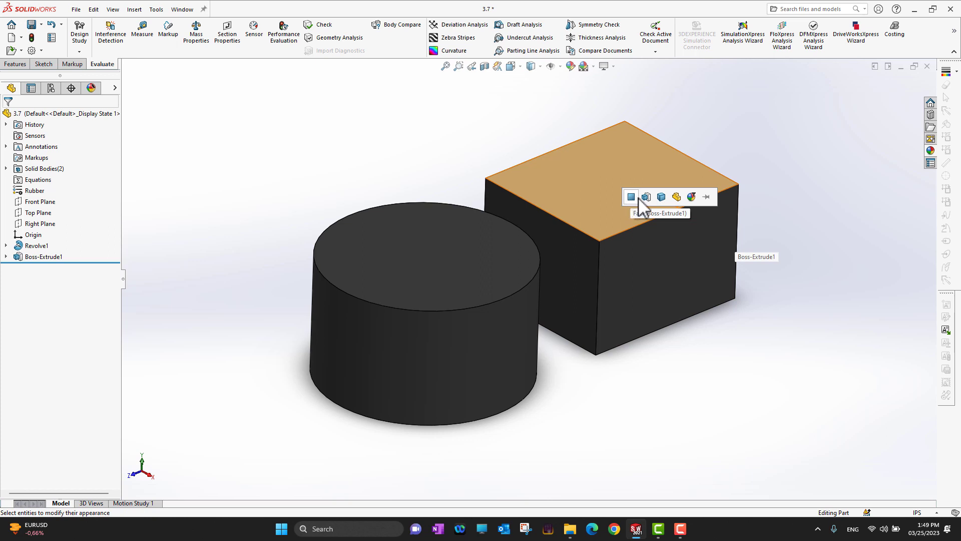
{"action": "left_click", "coordinate": [644, 196]}
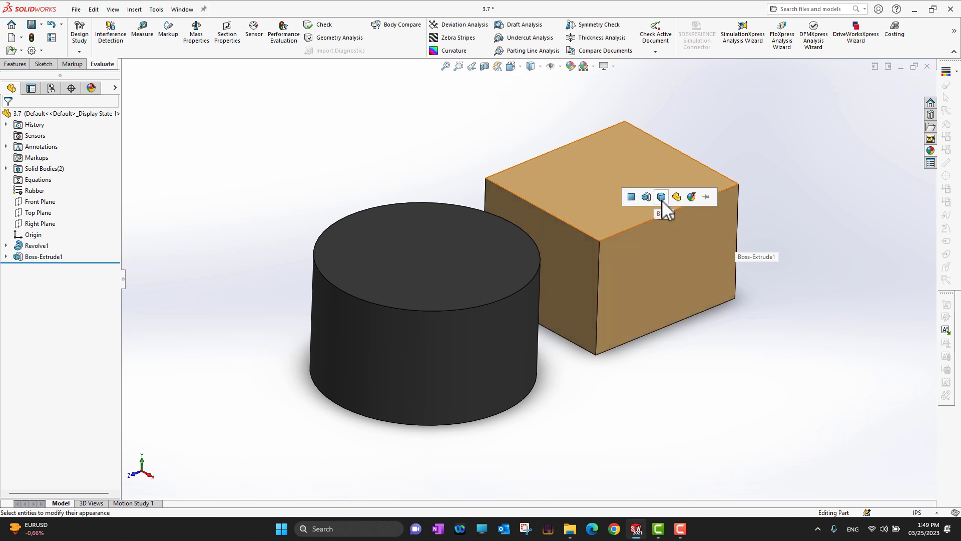
{"action": "left_click", "coordinate": [661, 196]}
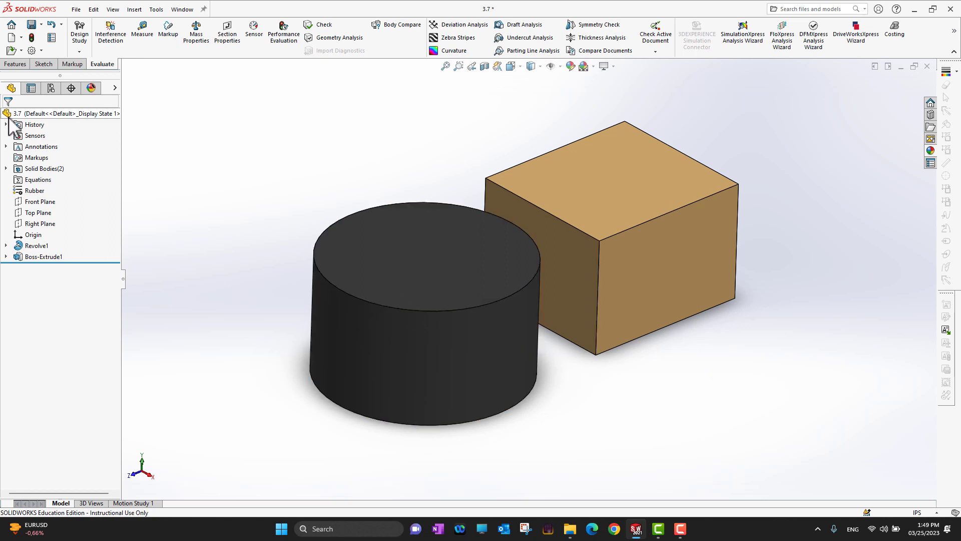
Step: Review the appearances applied to the part and what the glossy rubber one is attached to
{"action": "left_click", "coordinate": [92, 94]}
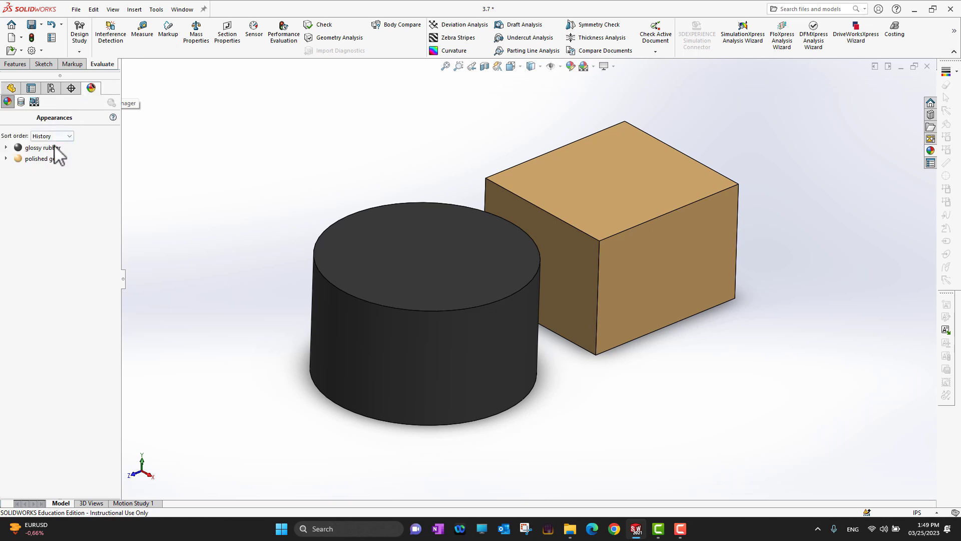
{"action": "mouse_move", "coordinate": [18, 149]}
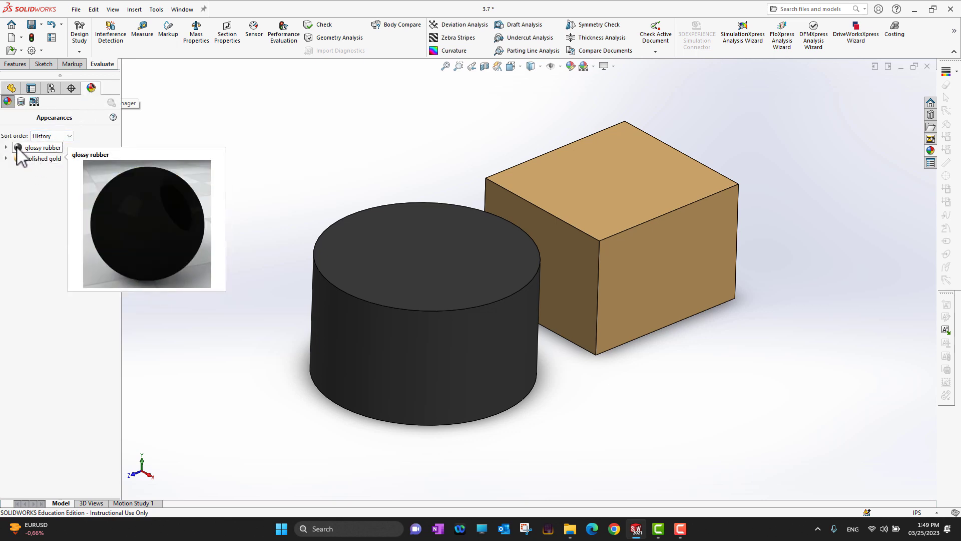
{"action": "left_click", "coordinate": [18, 150]}
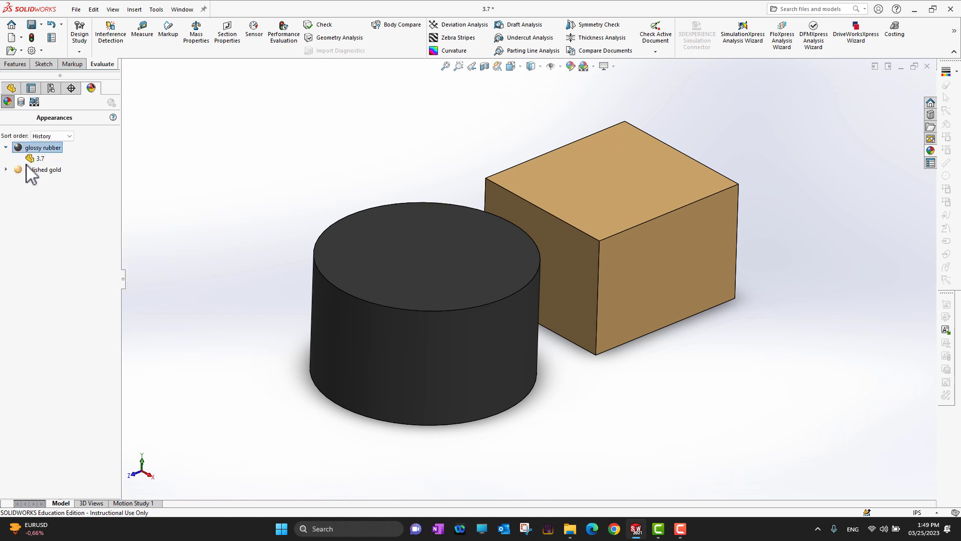
{"action": "left_click", "coordinate": [7, 170]}
{"action": "left_click", "coordinate": [6, 170]}
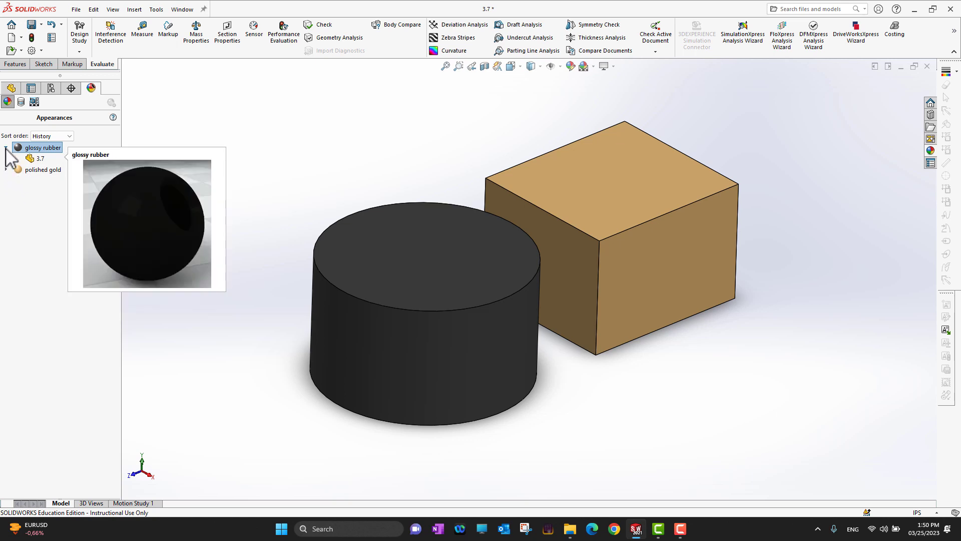
{"action": "left_click", "coordinate": [6, 148]}
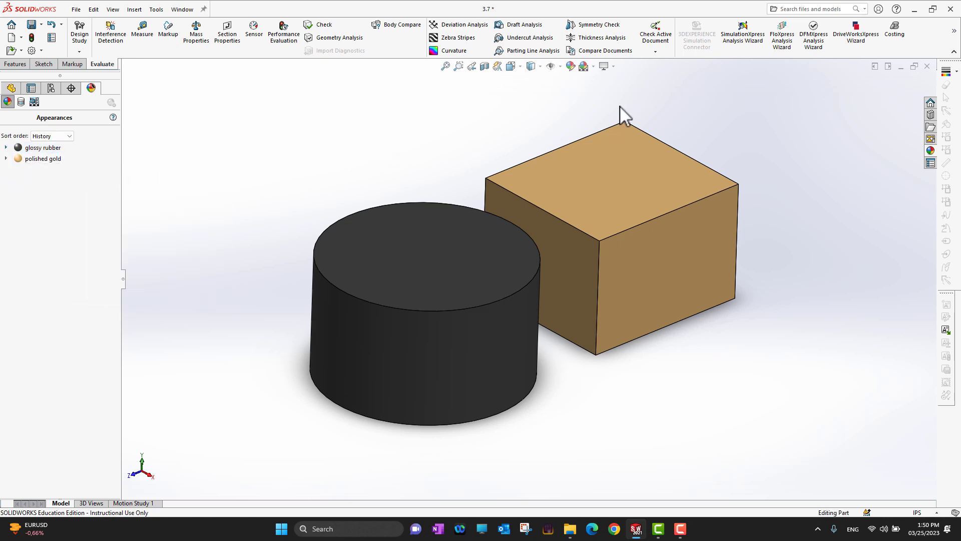
Step: Edit the part's glossy rubber appearance, trying magenta and blue before setting the colour to red, RGB 239, 16, 0
{"action": "left_click", "coordinate": [571, 66]}
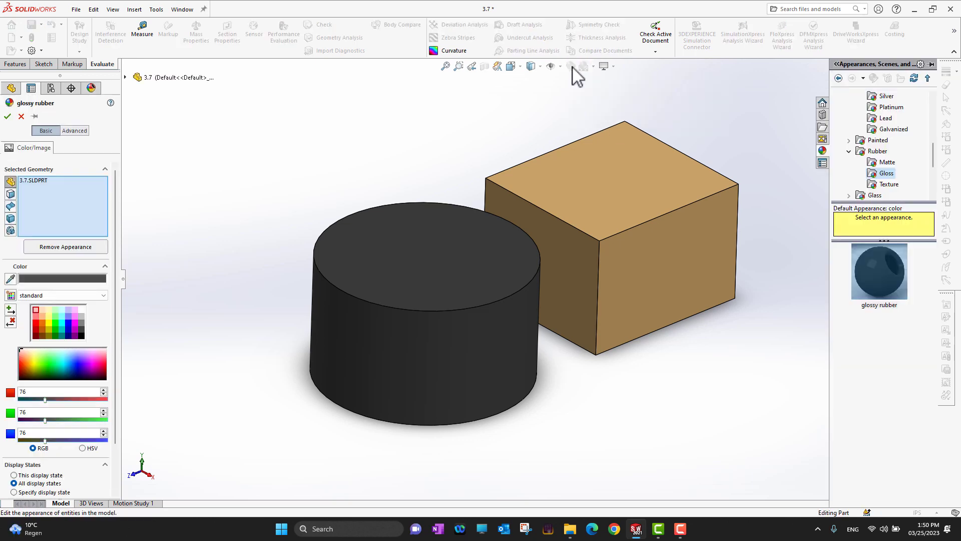
{"action": "left_click", "coordinate": [99, 362]}
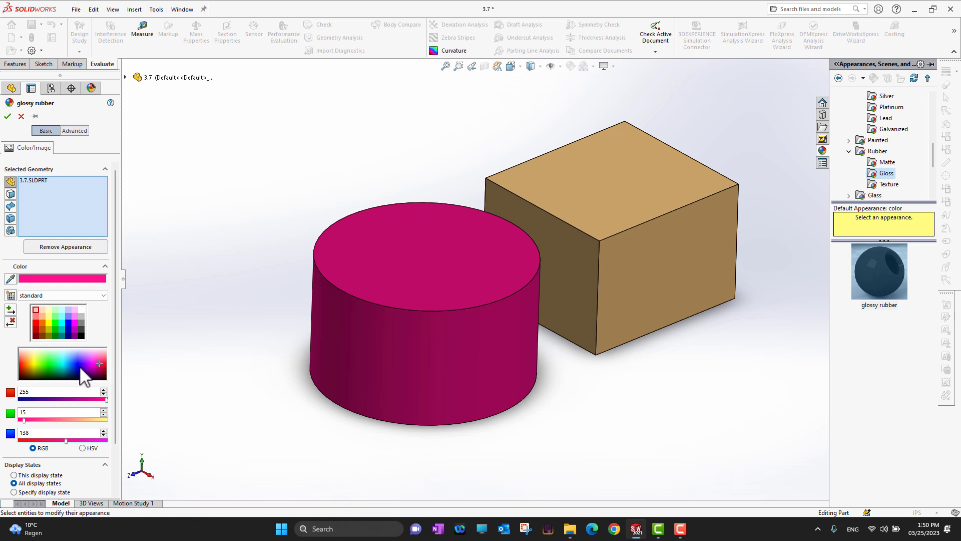
{"action": "left_click", "coordinate": [78, 361]}
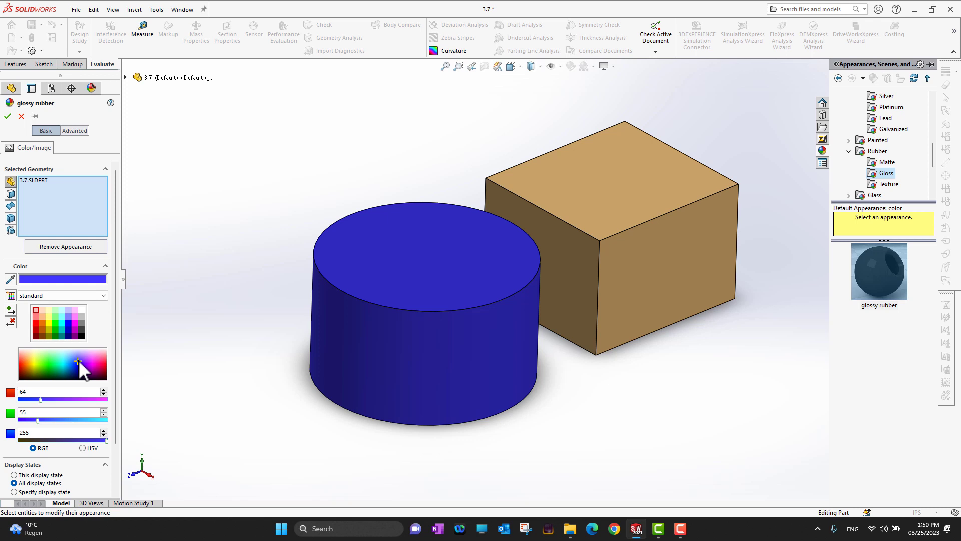
{"action": "left_click_drag", "start_coordinate": [79, 362], "coordinate": [20, 365]}
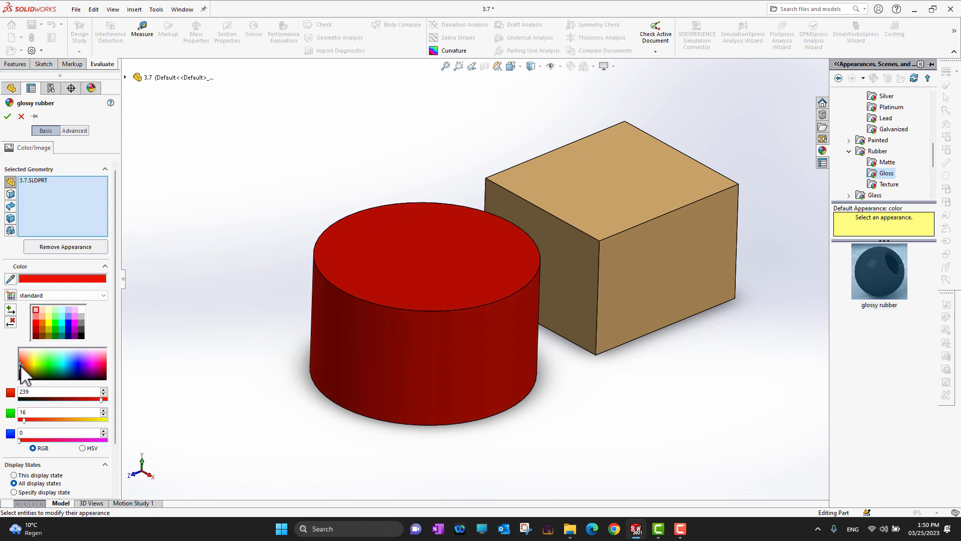
{"action": "left_click", "coordinate": [7, 116]}
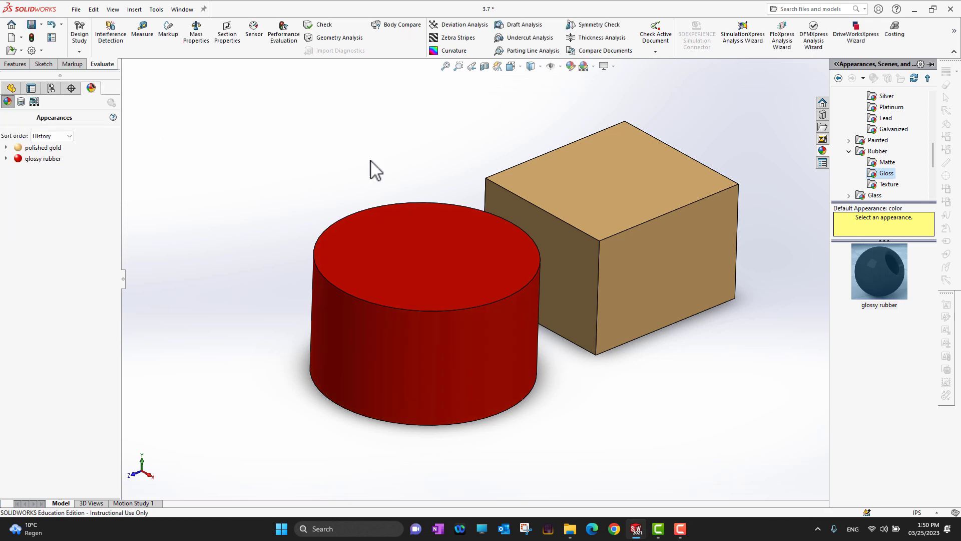
{"action": "left_click", "coordinate": [697, 350]}
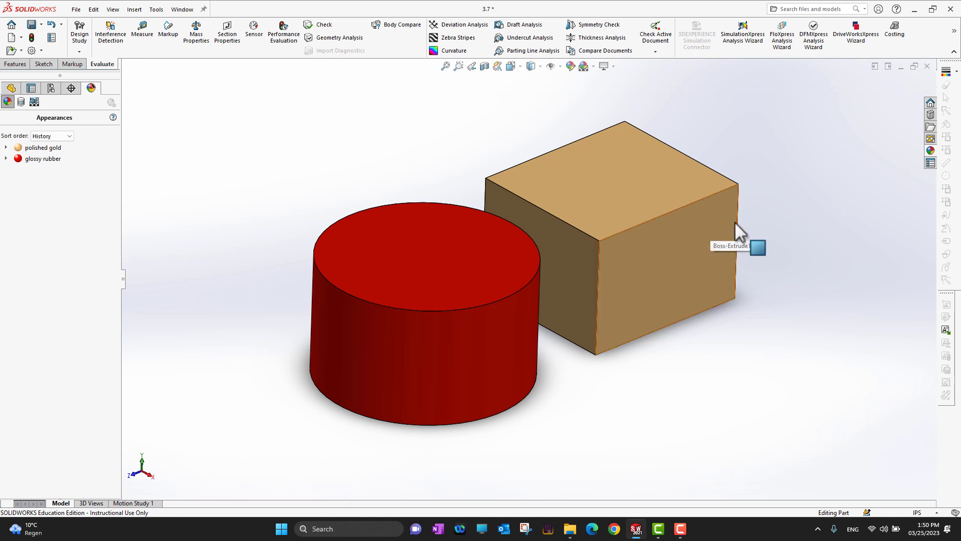
Step: Apply the polished cherry 2d appearance from the organic wood category to the whole body of the rectangular block
{"action": "left_click", "coordinate": [930, 152]}
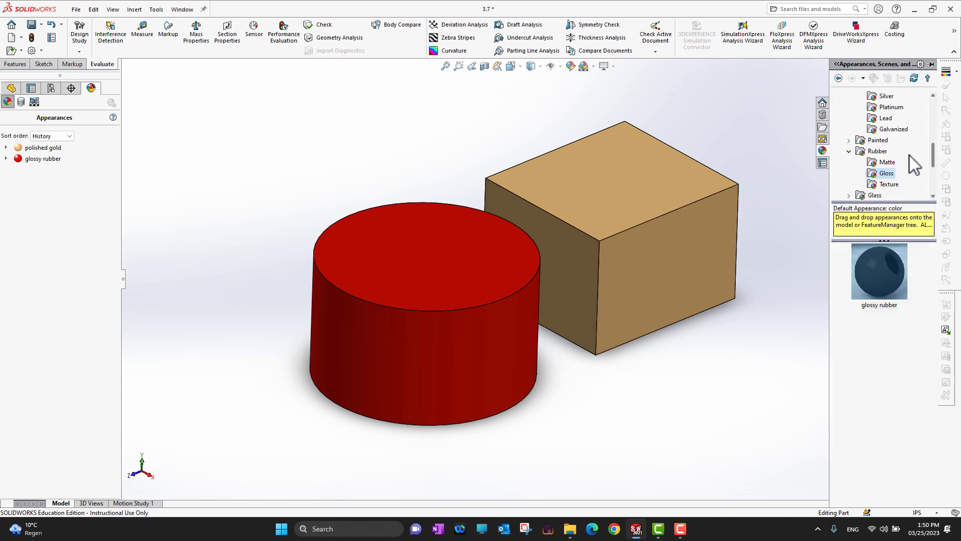
{"action": "scroll", "coordinate": [857, 160], "scroll_direction": "up", "scroll_amount": 5}
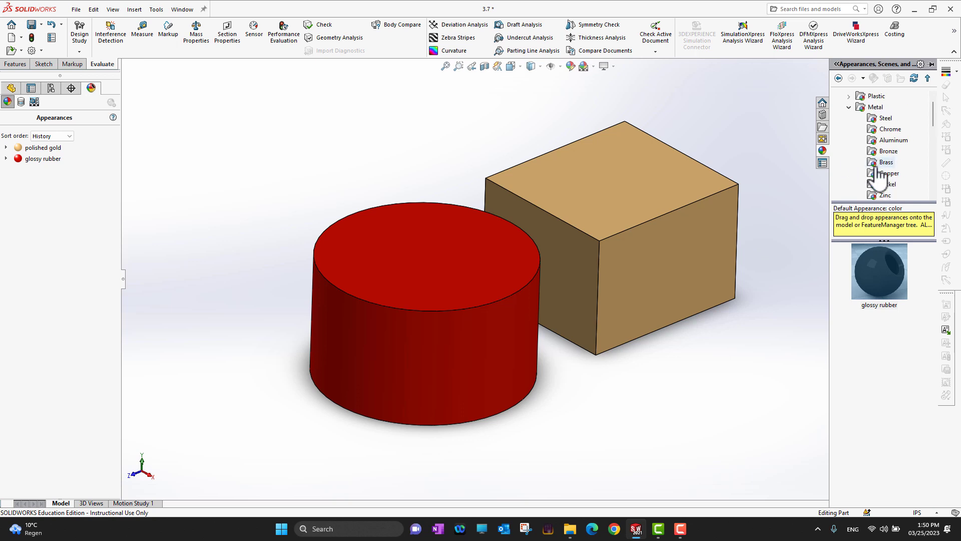
{"action": "left_click", "coordinate": [849, 118]}
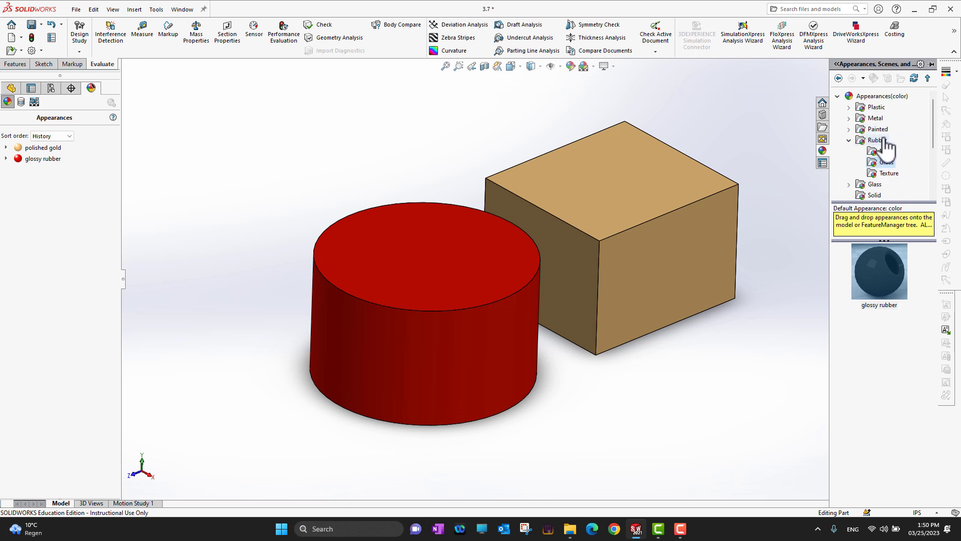
{"action": "left_click", "coordinate": [850, 140]}
{"action": "scroll", "coordinate": [897, 169], "scroll_direction": "down", "scroll_amount": 1}
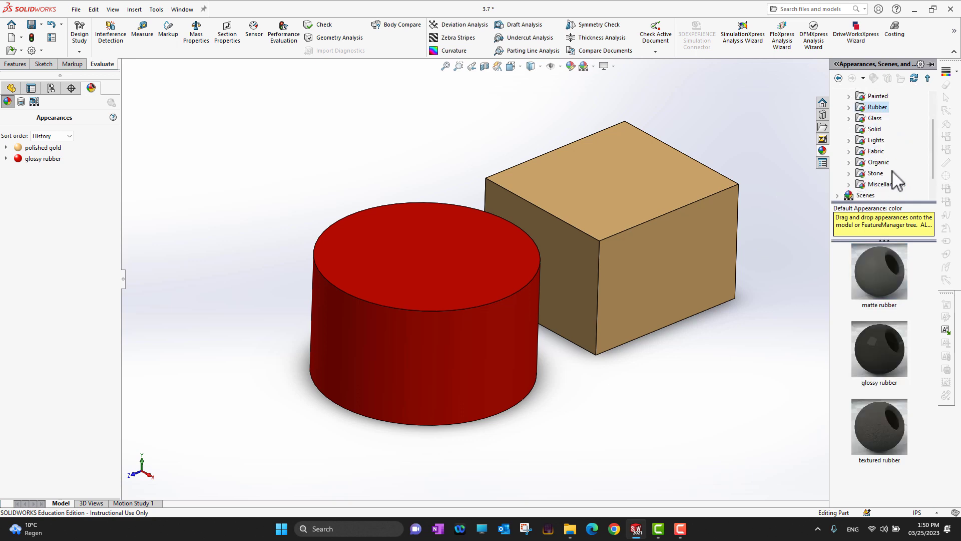
{"action": "left_click", "coordinate": [881, 164]}
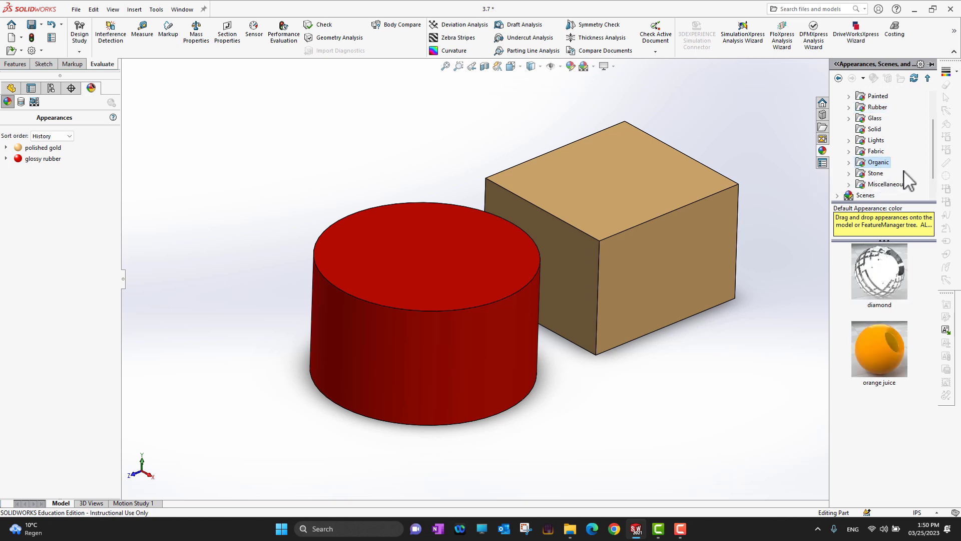
{"action": "left_click", "coordinate": [850, 162]}
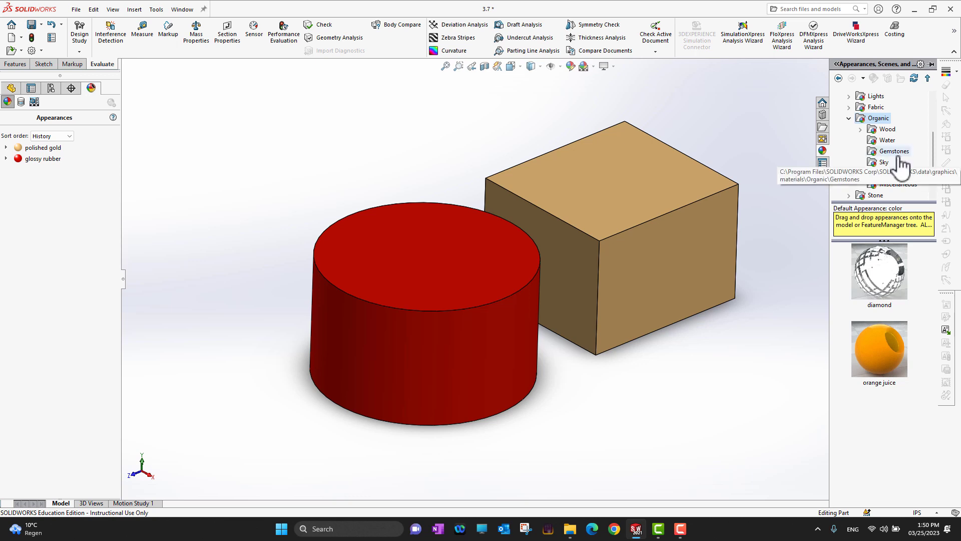
{"action": "left_click", "coordinate": [884, 131]}
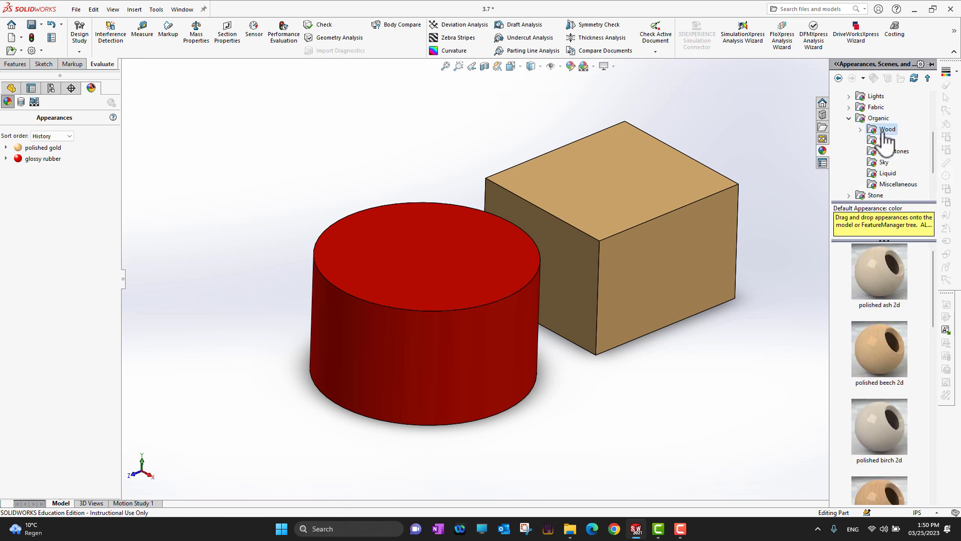
{"action": "scroll", "coordinate": [886, 247], "scroll_direction": "down", "scroll_amount": 5}
{"action": "left_click_drag", "start_coordinate": [900, 277], "coordinate": [647, 189]}
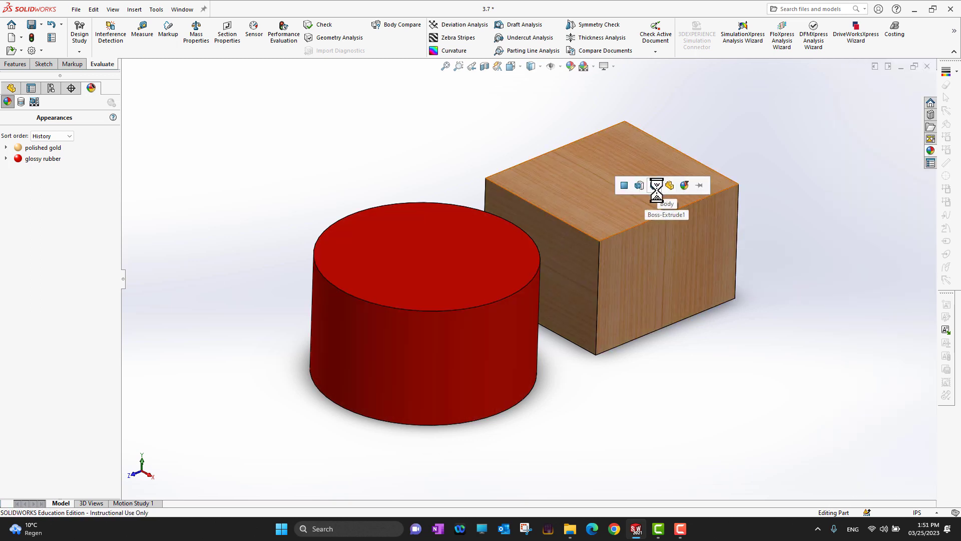
{"action": "left_click", "coordinate": [655, 189]}
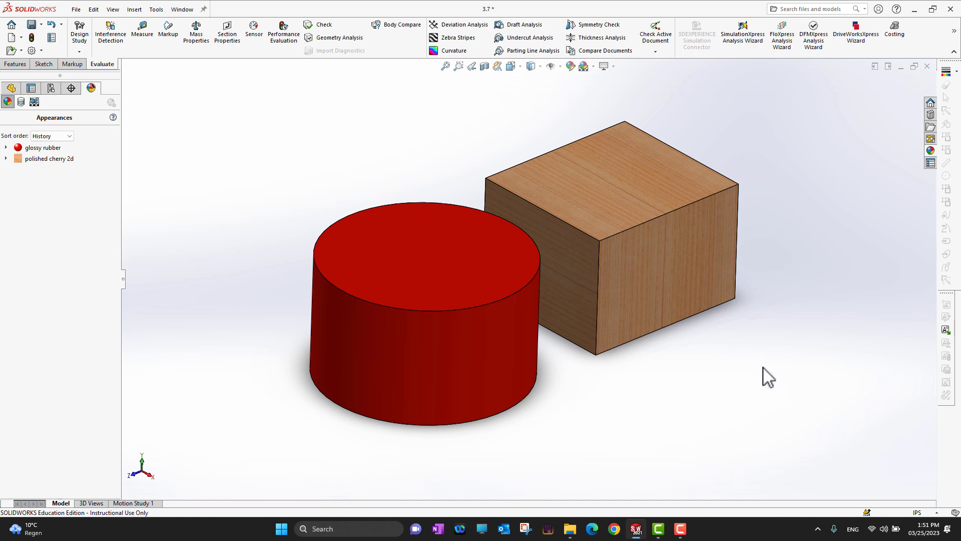